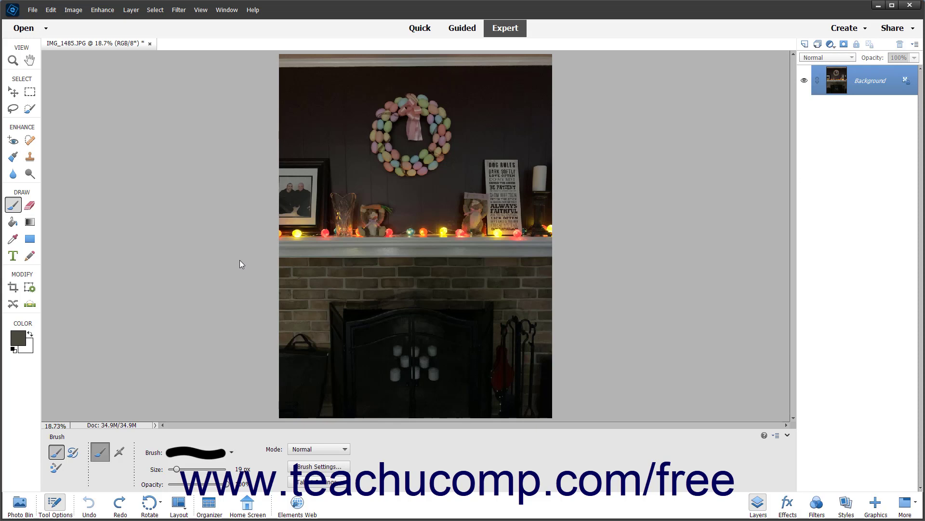
# Add a blank layer above the Background and paint a thin horizontal brush stroke on it just below the mantel.
pyautogui.click(857, 88)
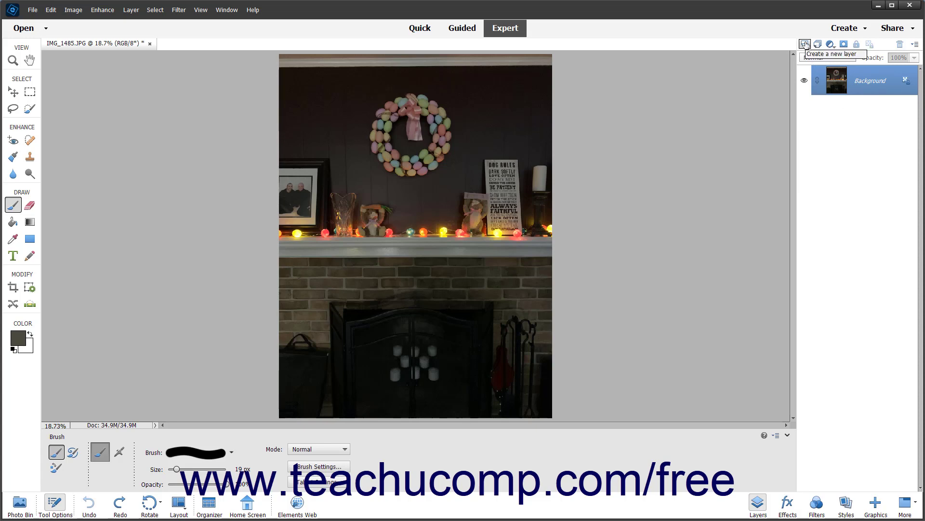
pyautogui.click(805, 44)
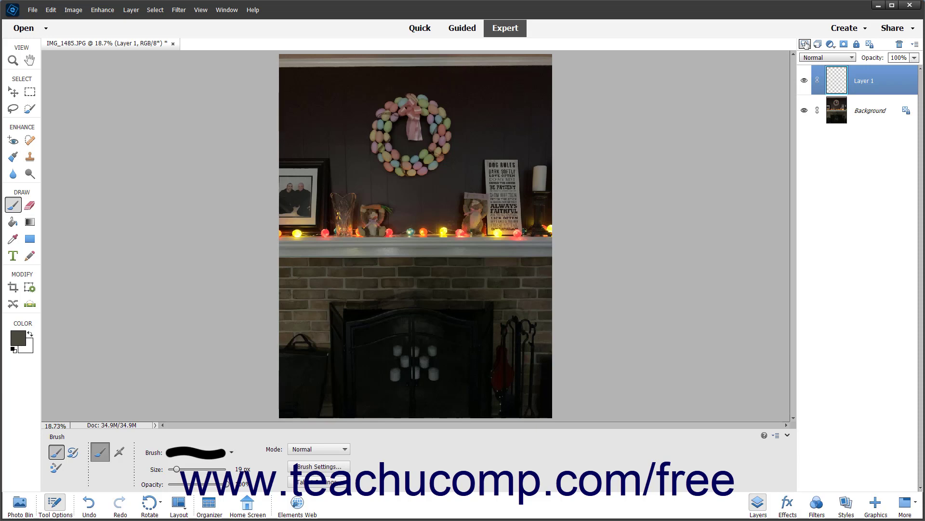
pyautogui.click(868, 110)
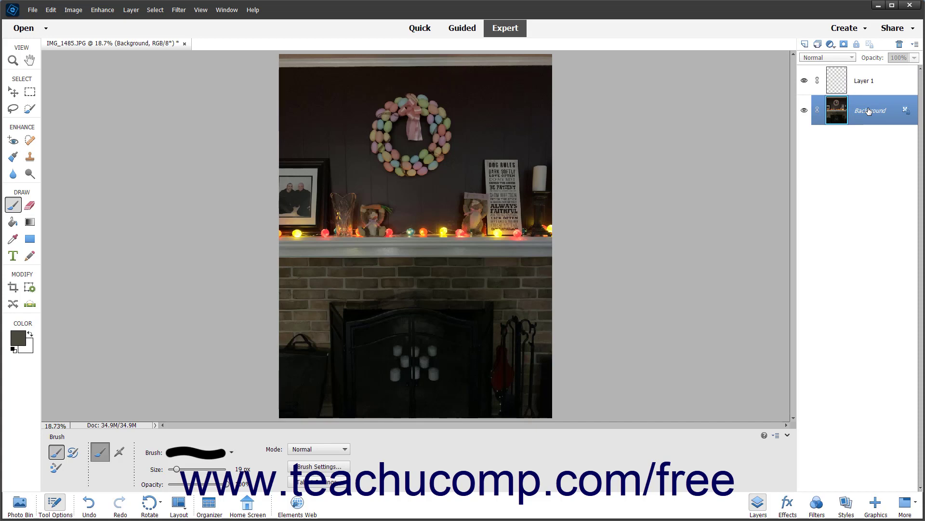
pyautogui.click(879, 83)
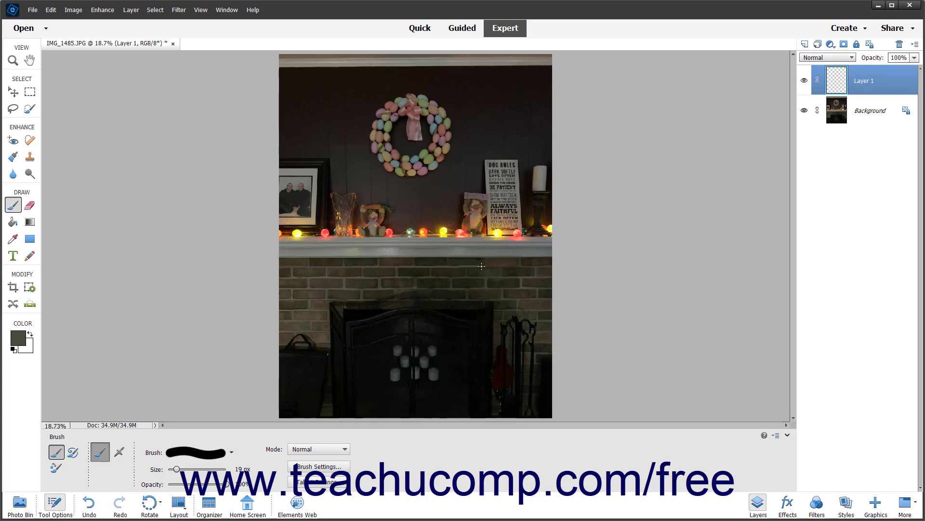
pyautogui.moveTo(566, 266); pyautogui.dragTo(569, 267)
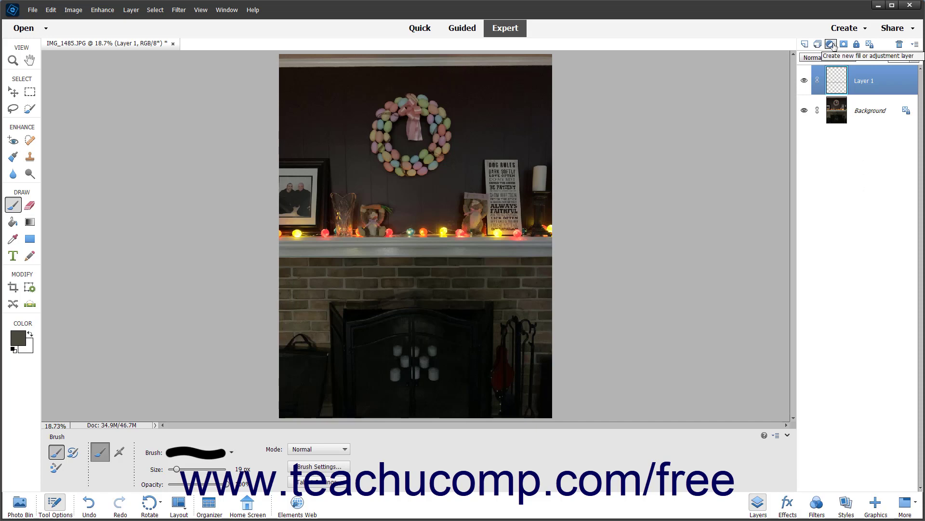
# Create a solid color fill layer in #49493f above Layer 1, then delete that fill layer.
pyautogui.click(831, 44)
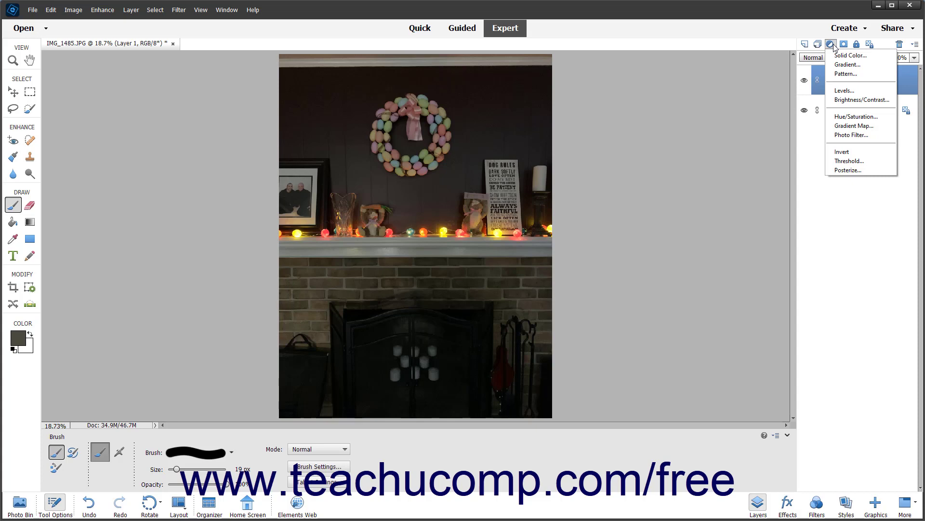
pyautogui.click(841, 56)
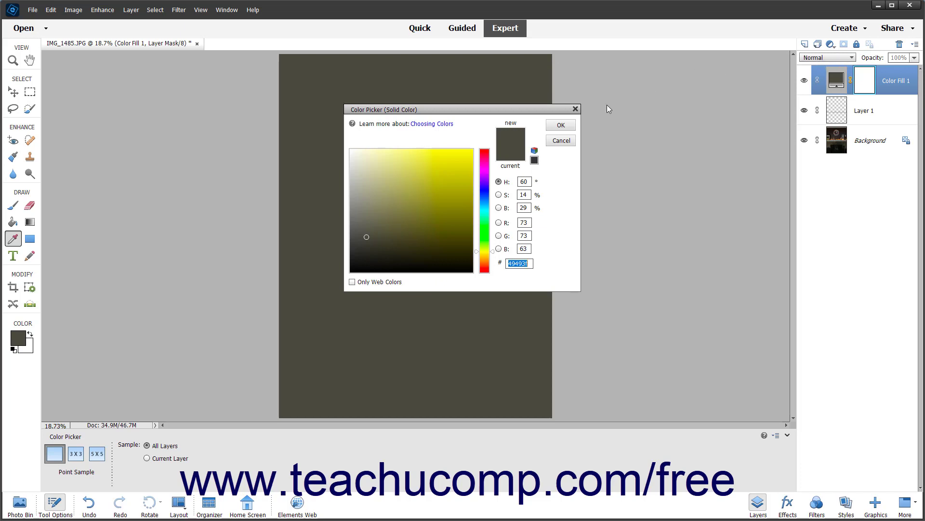
pyautogui.click(569, 127)
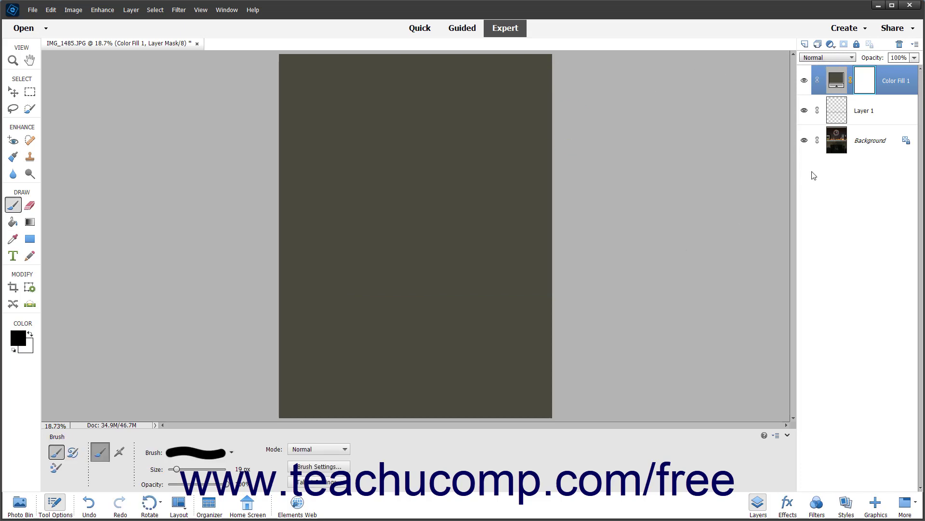
pyautogui.moveTo(893, 86); pyautogui.dragTo(900, 44)
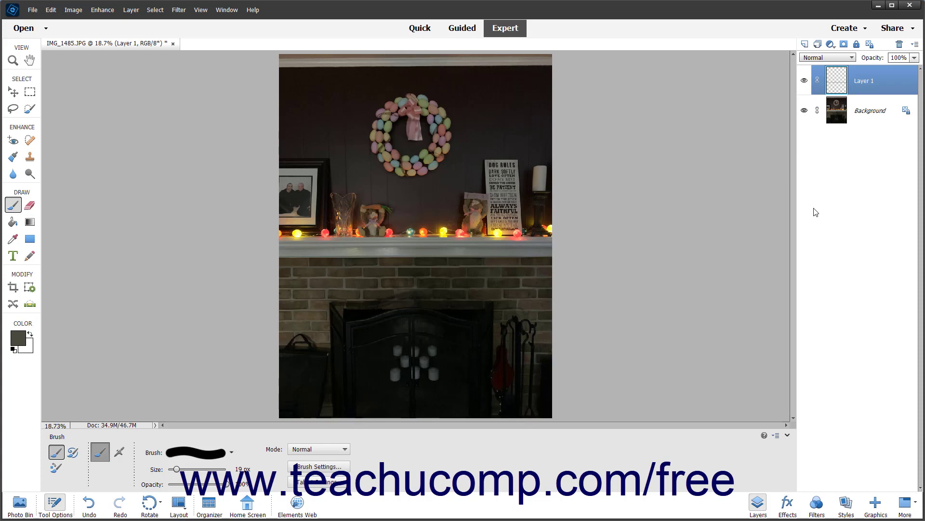
# Add a layer mask to Layer 1, then delete the mask without applying it.
pyautogui.click(874, 93)
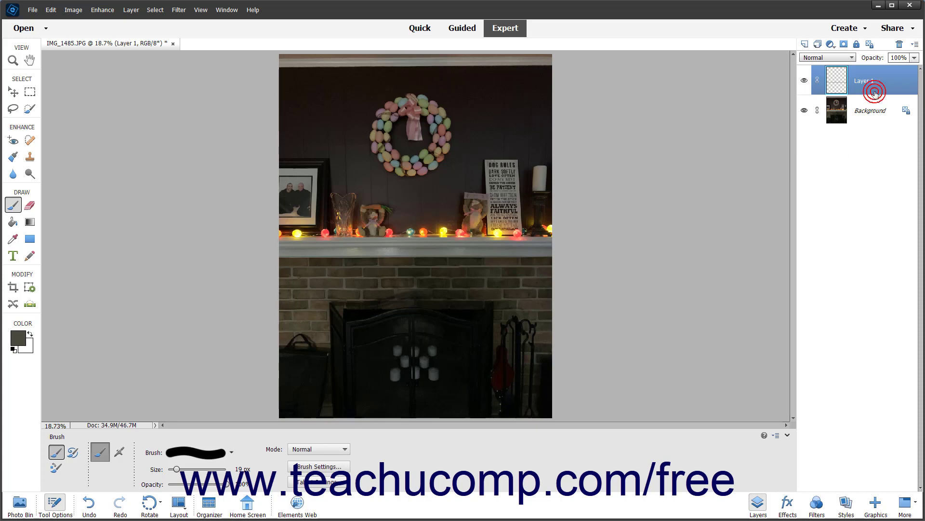
pyautogui.click(843, 45)
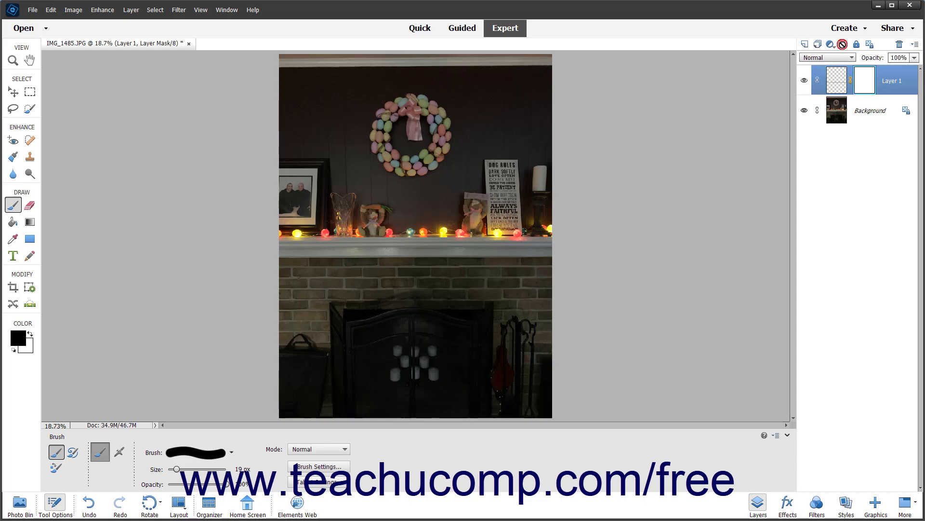
pyautogui.click(868, 82)
pyautogui.moveTo(868, 82); pyautogui.dragTo(899, 44)
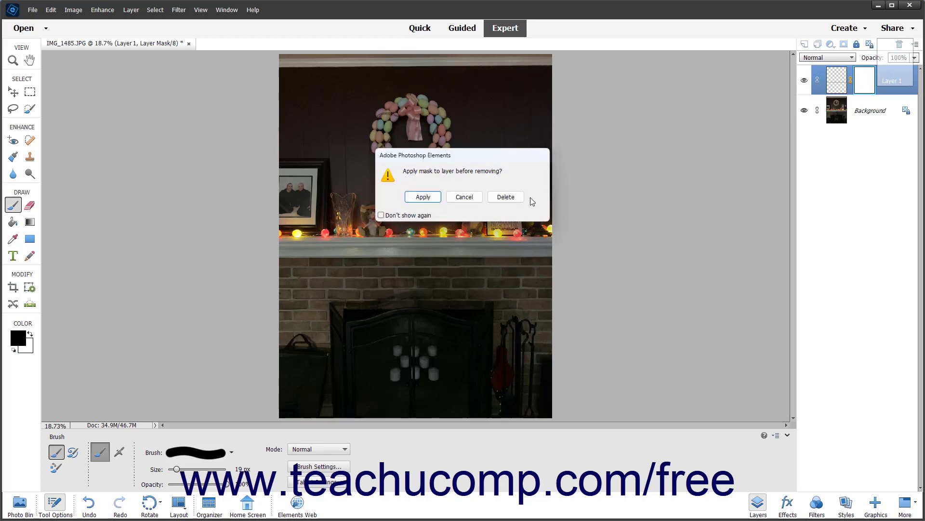
pyautogui.click(506, 196)
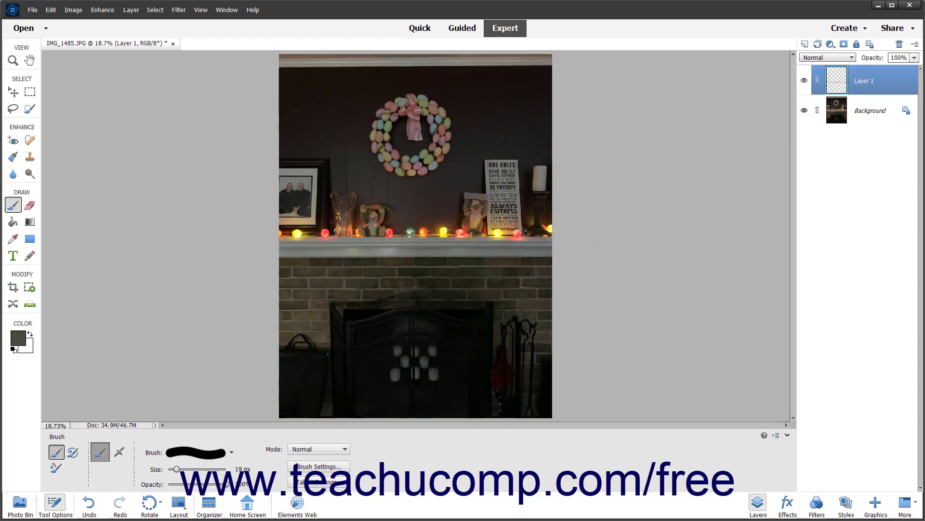
# Try out an empty layer and a pattern fill layer at 100% scale above Layer 1, then delete the pattern fill.
pyautogui.click(805, 44)
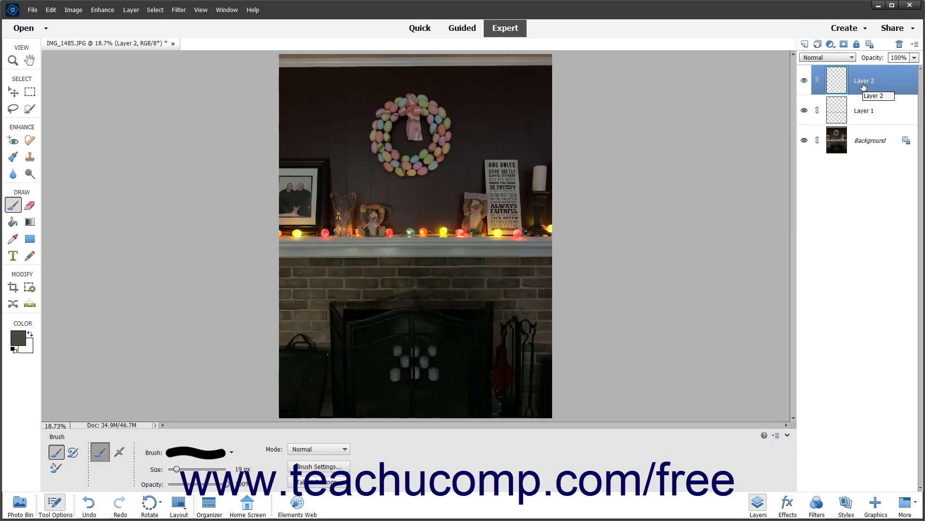
pyautogui.click(831, 45)
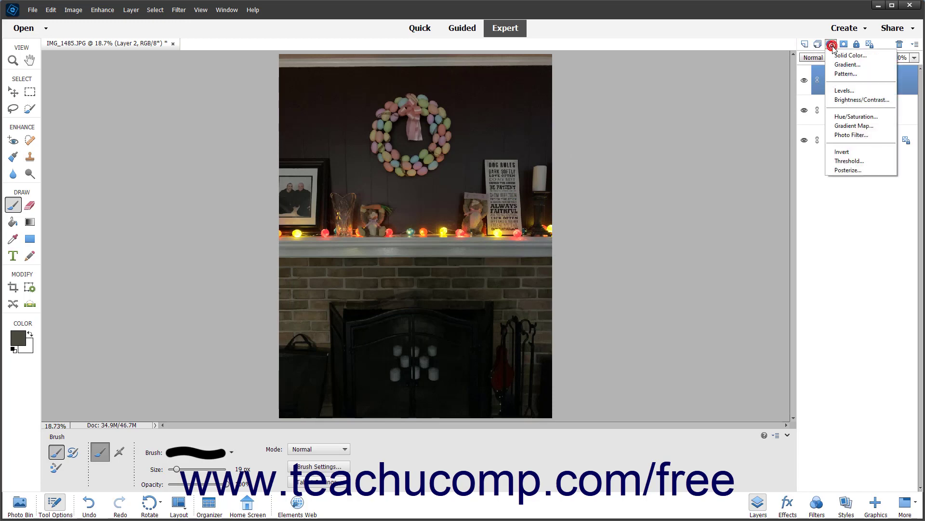
pyautogui.click(846, 74)
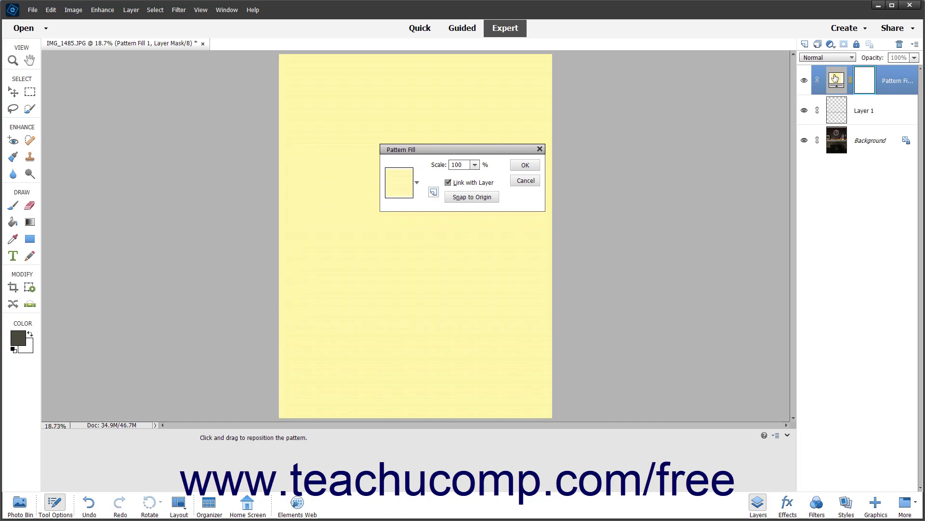
pyautogui.click(520, 165)
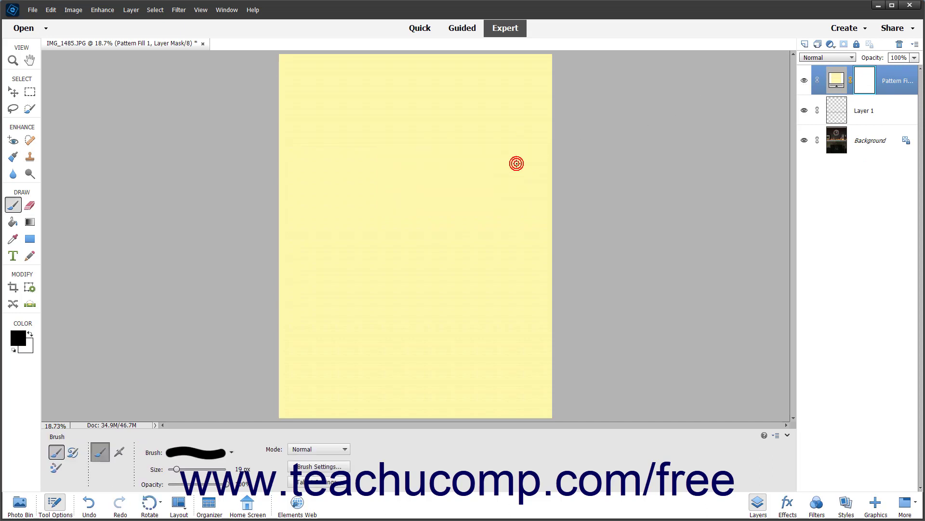
pyautogui.moveTo(887, 78); pyautogui.dragTo(899, 44)
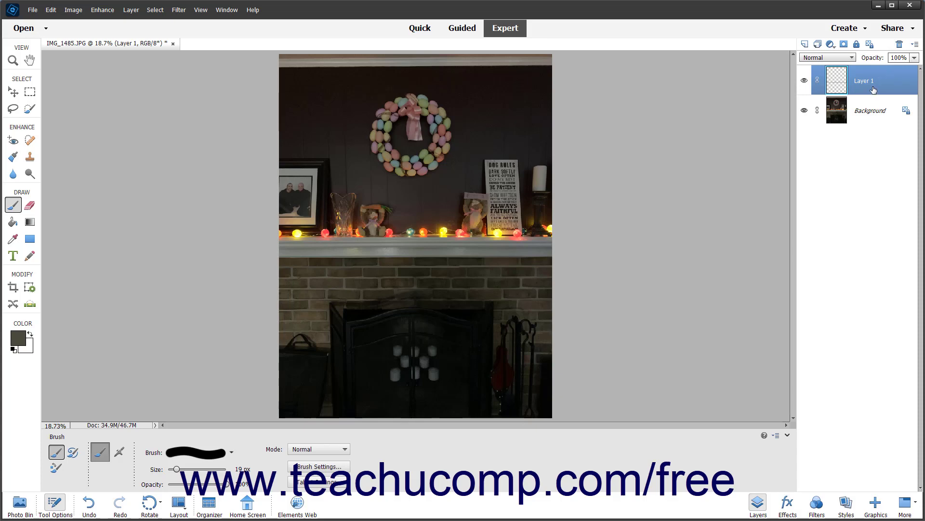
# Add a Brightness/Contrast adjustment layer above Layer 1 with Brightness set to 83.
pyautogui.click(831, 45)
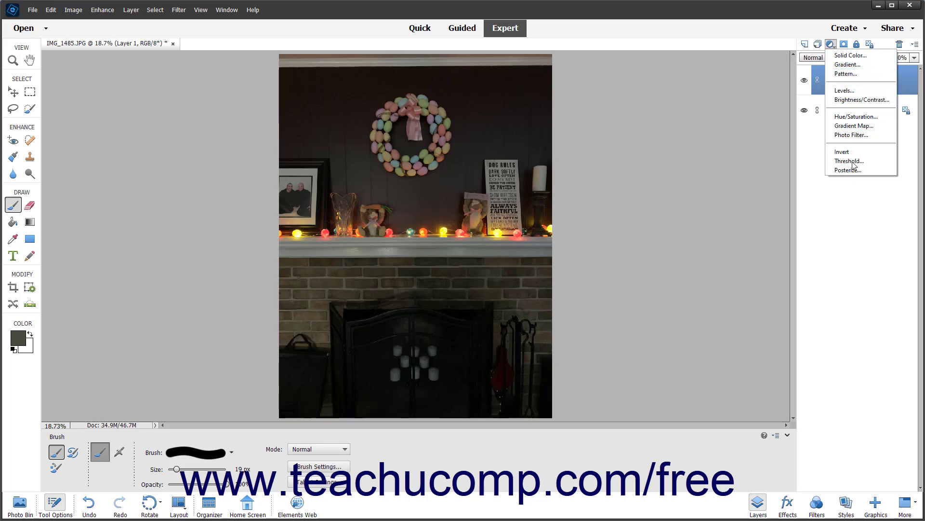
pyautogui.click(866, 100)
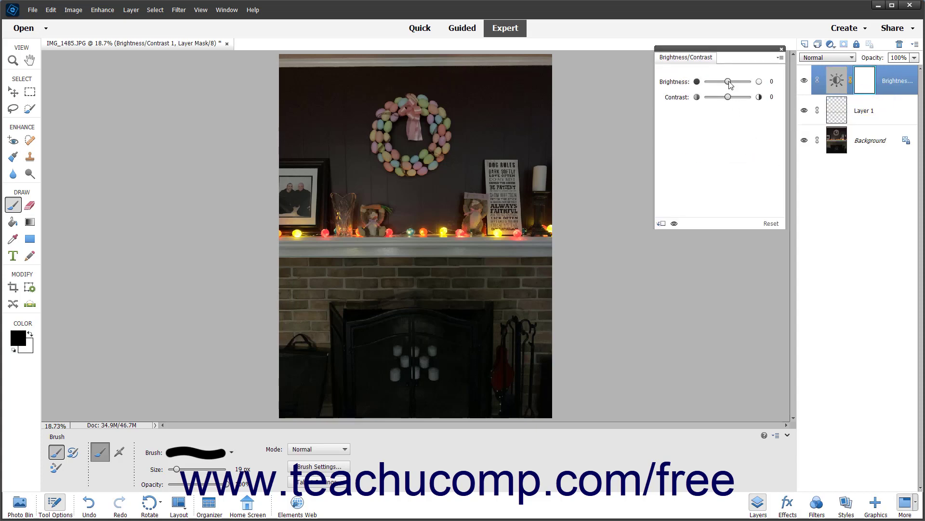
pyautogui.moveTo(728, 82); pyautogui.dragTo(743, 83)
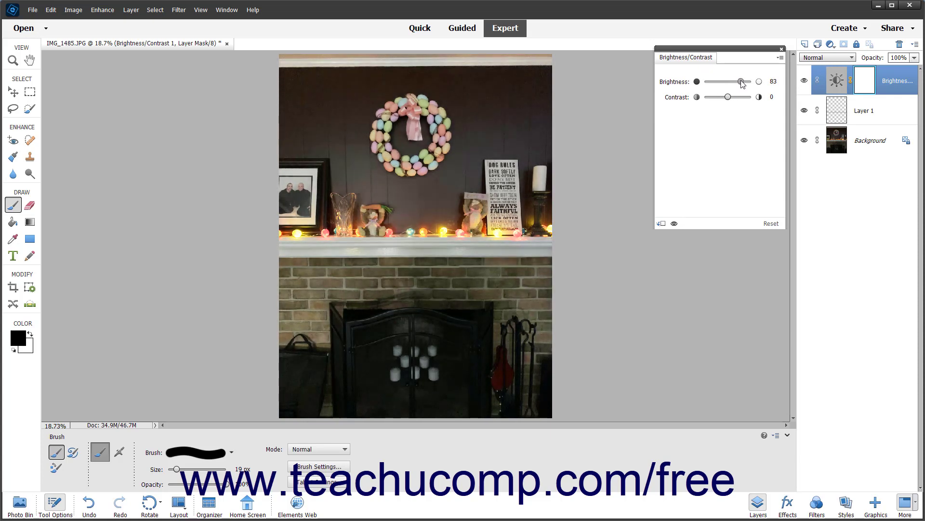
pyautogui.click(782, 49)
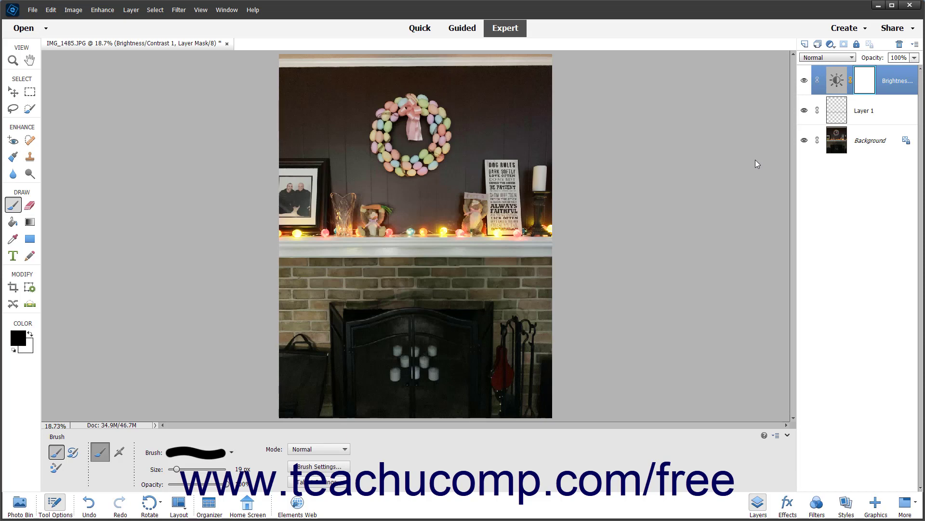
# Draw an unconstrained dark olive-gray rectangle shape over the lower-right corner of the fireplace photo, above the adjustment layer.
pyautogui.click(30, 240)
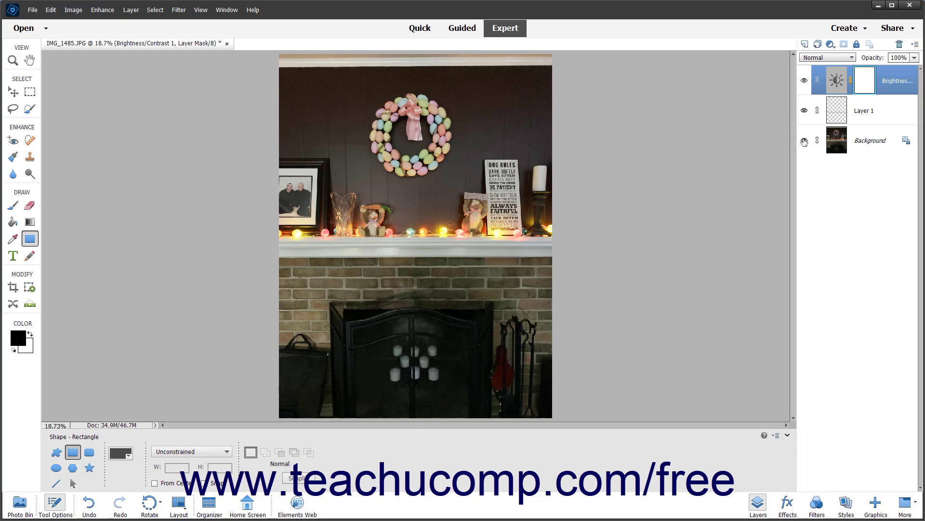
pyautogui.click(891, 80)
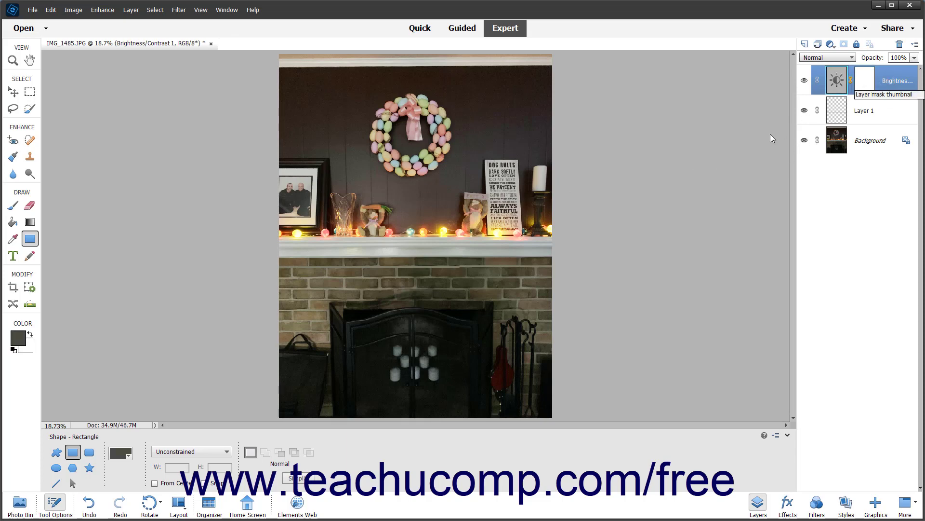
pyautogui.moveTo(448, 365); pyautogui.dragTo(544, 410)
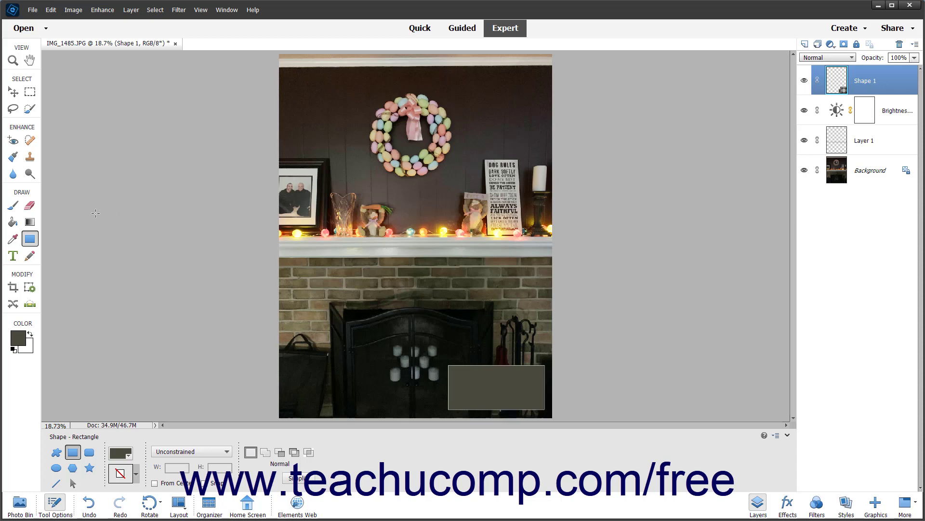
# Add the black horizontal text "This is some text" in 72 pt Tahoma Regular inside the rectangle shape.
pyautogui.click(12, 256)
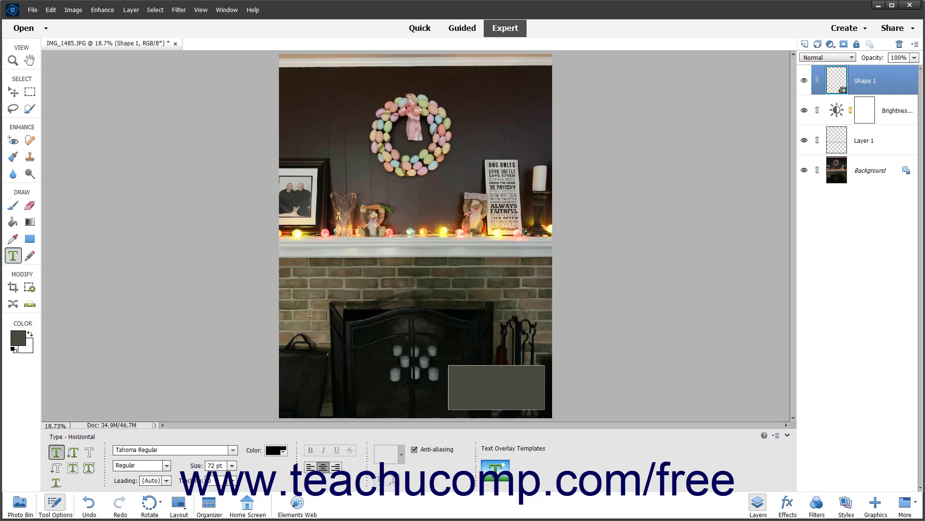
pyautogui.click(456, 375)
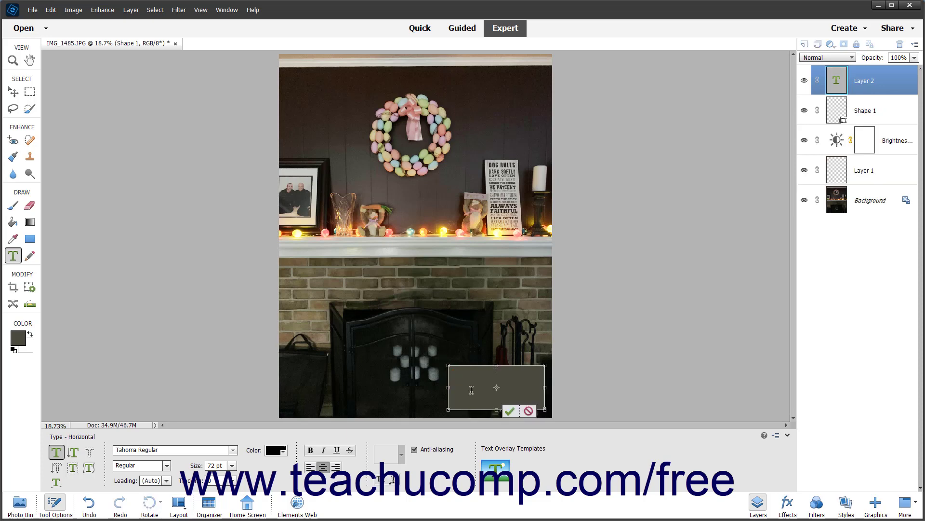
pyautogui.write('This is some text')
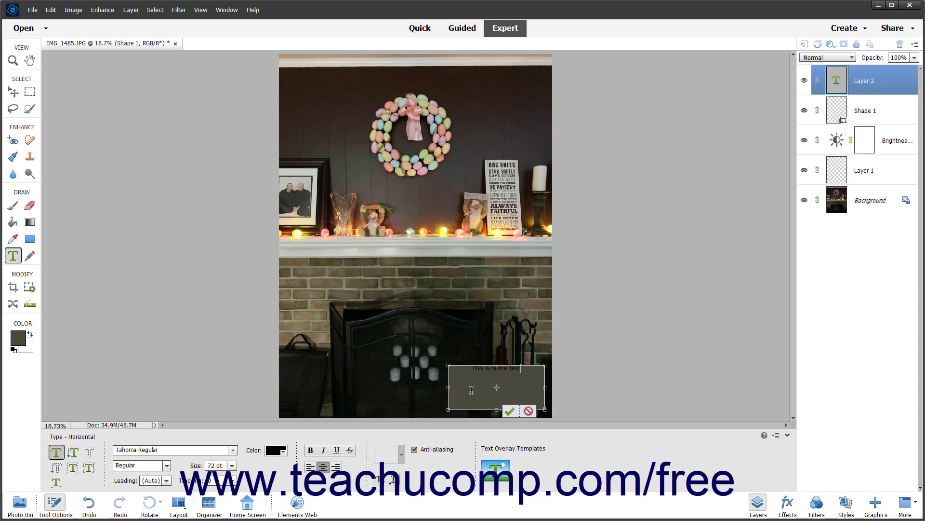
pyautogui.click(510, 411)
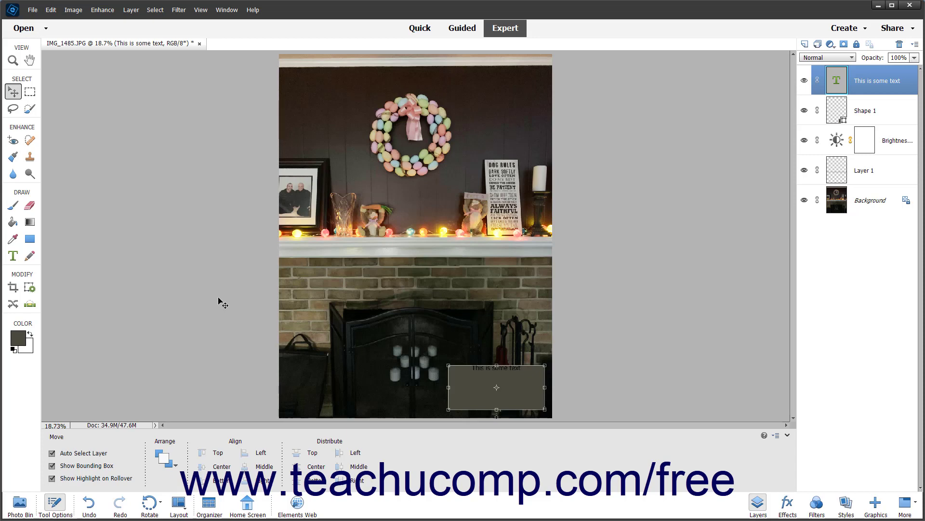
# Place SmallWallMedallion.jpg from the Camera Raw folder as a small image on the wall in the photo's upper-right corner.
pyautogui.click(32, 12)
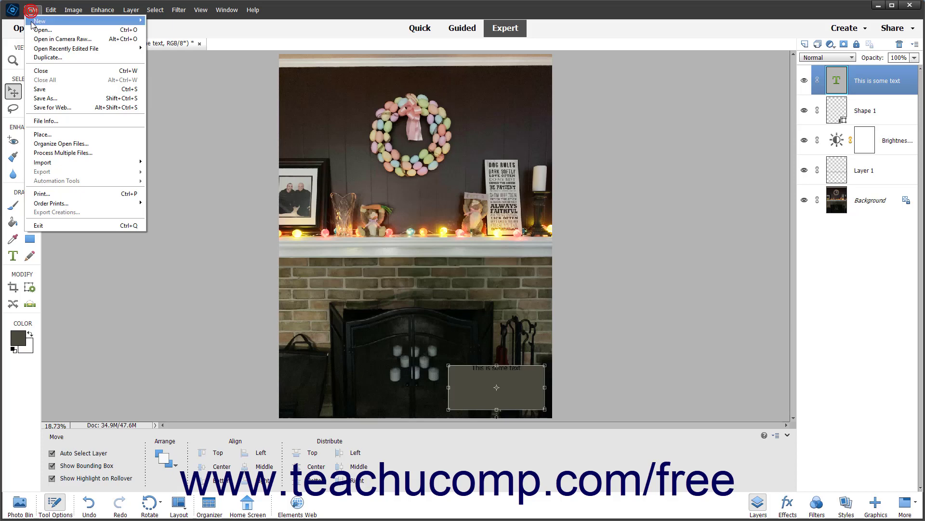
pyautogui.click(43, 135)
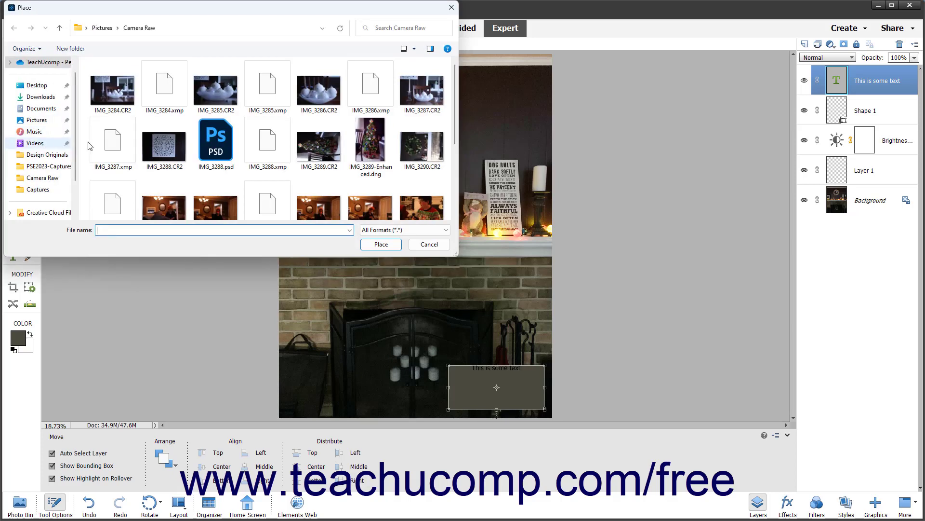
pyautogui.scroll(-3, 350, 135)
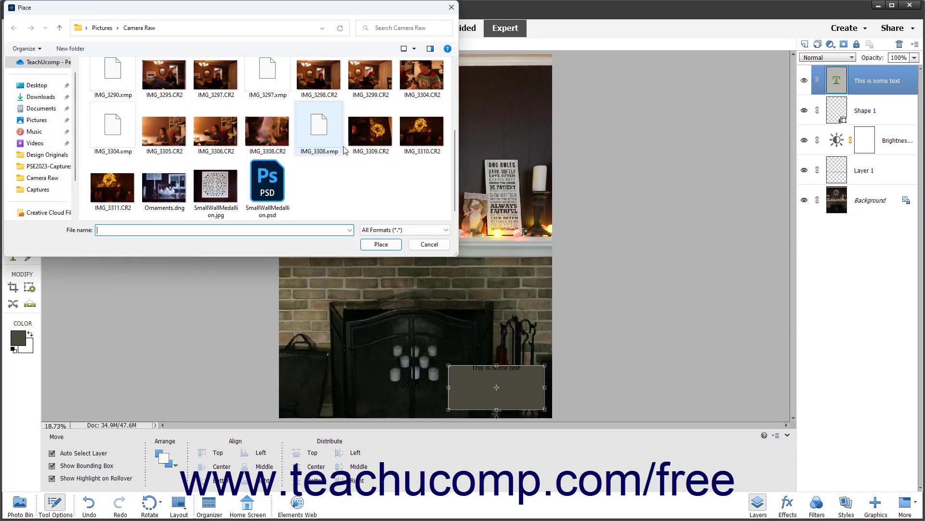
pyautogui.click(211, 192)
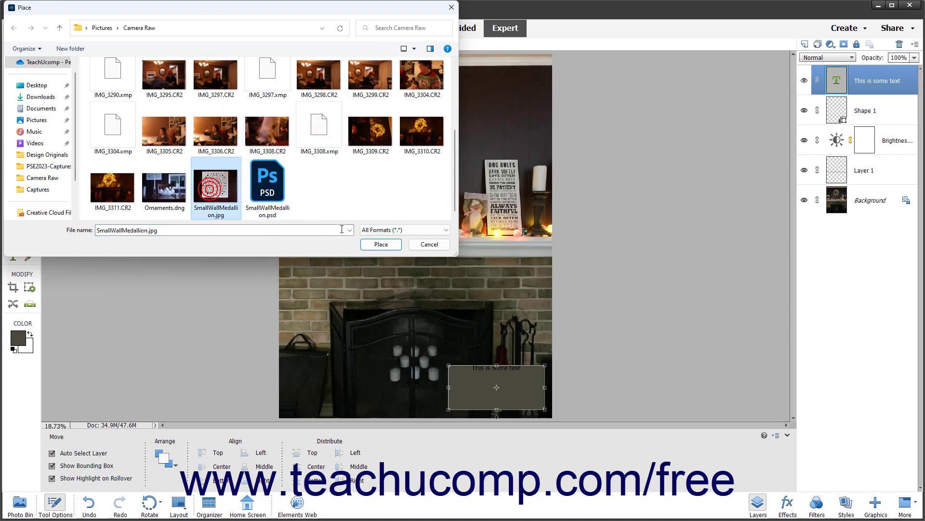
pyautogui.click(380, 244)
pyautogui.moveTo(384, 248); pyautogui.dragTo(476, 107)
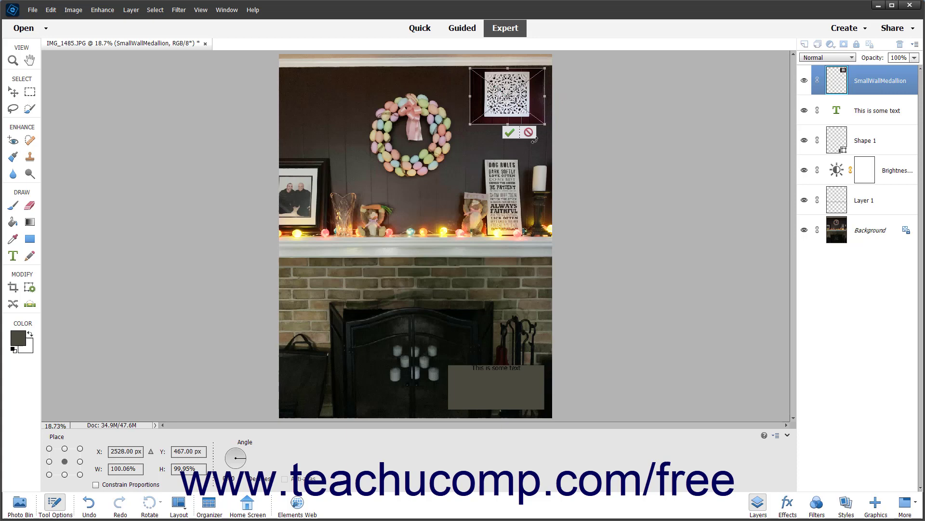
pyautogui.click(509, 133)
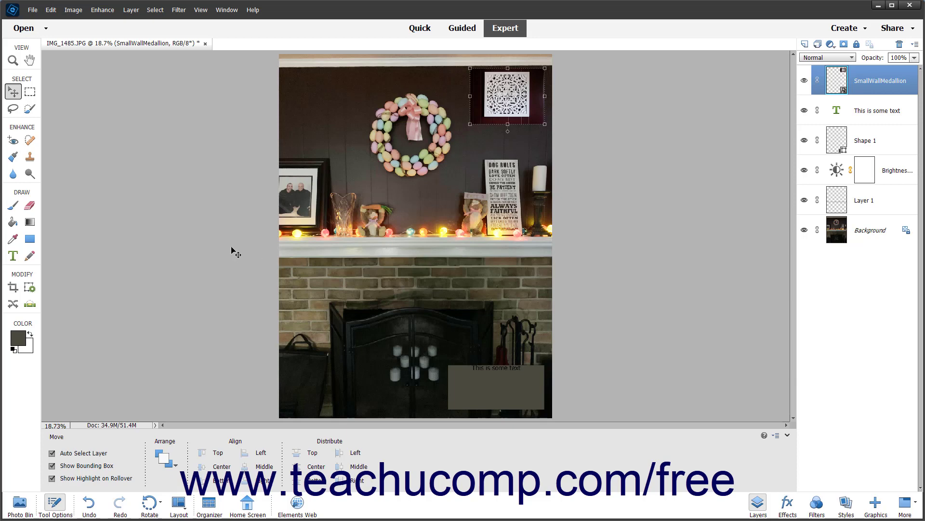
# Try to paint on the SmallWallMedallion layer with the Brush tool, declining to simplify the layer.
pyautogui.click(14, 205)
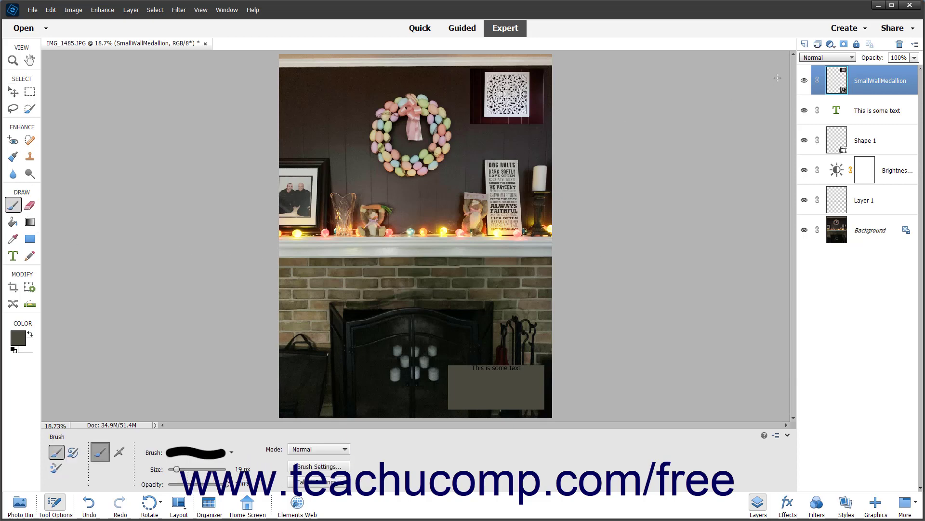
pyautogui.click(459, 82)
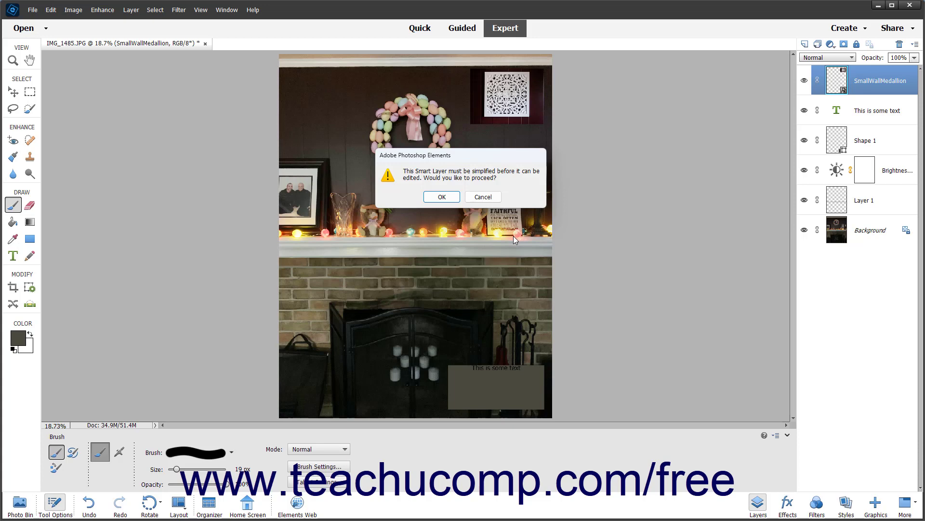
pyautogui.click(488, 198)
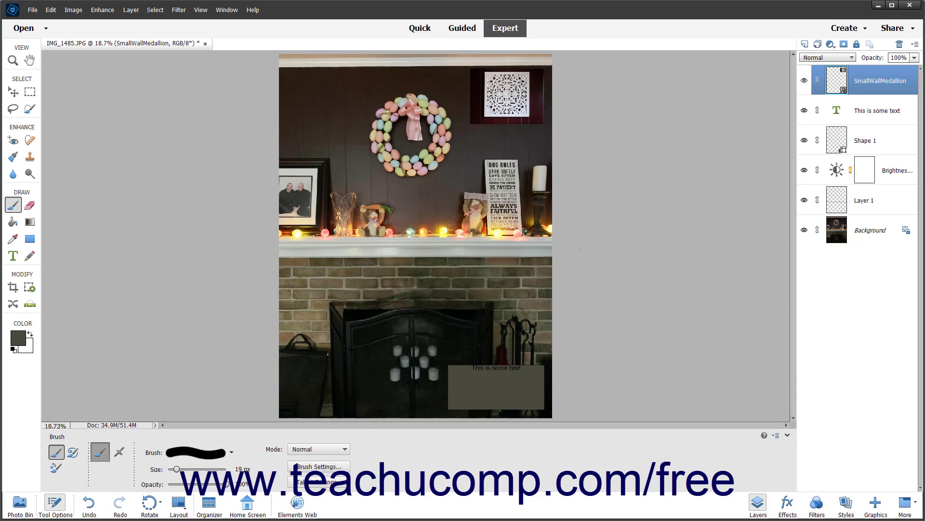
# Simplify the SmallWallMedallion smart layer.
pyautogui.rightClick(870, 84)
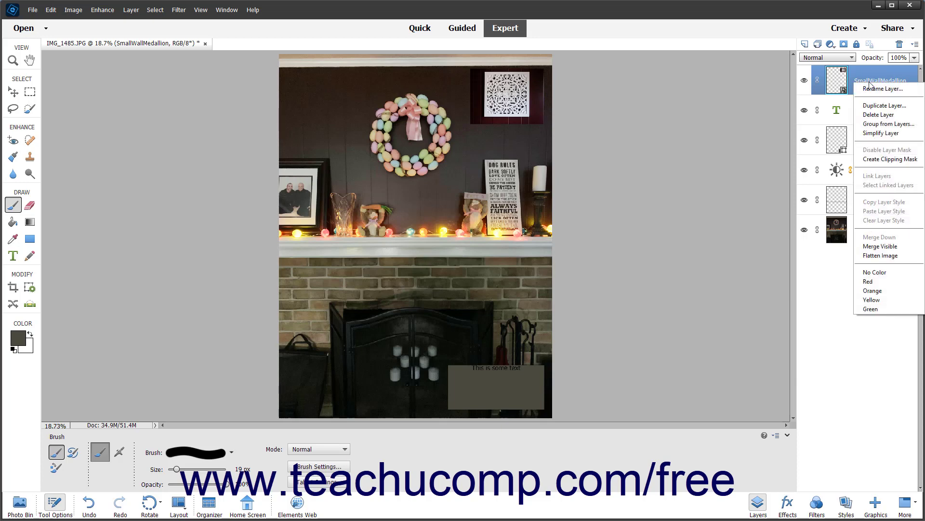
pyautogui.click(890, 137)
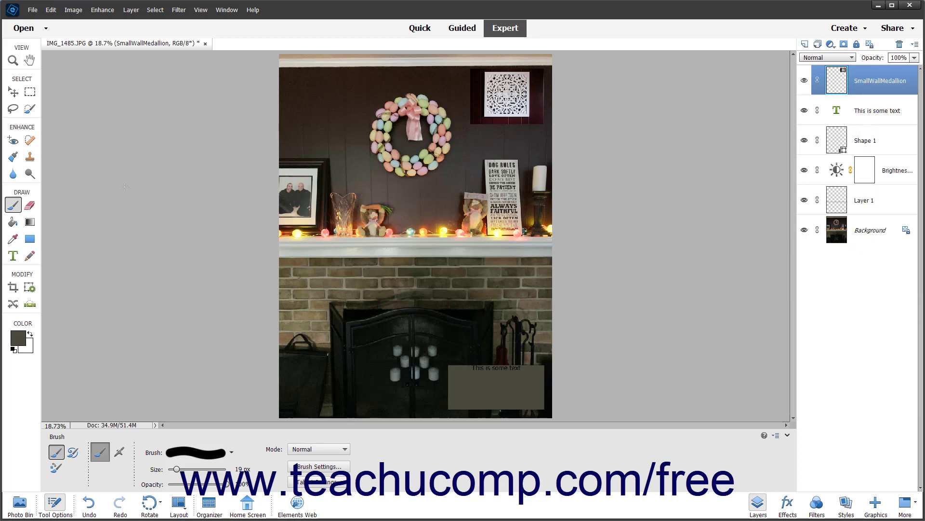